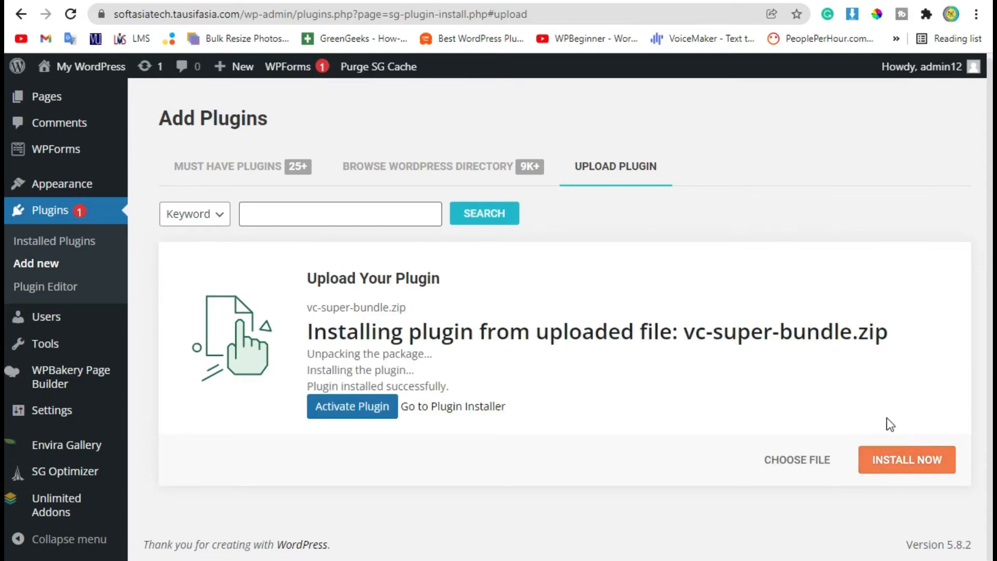
- Activate the uploaded vc-super-bundle plugin and locate Super Bundle for WPBakery Page Builder among the installed plugins
{"action": "left_click", "coordinate": [335, 418]}
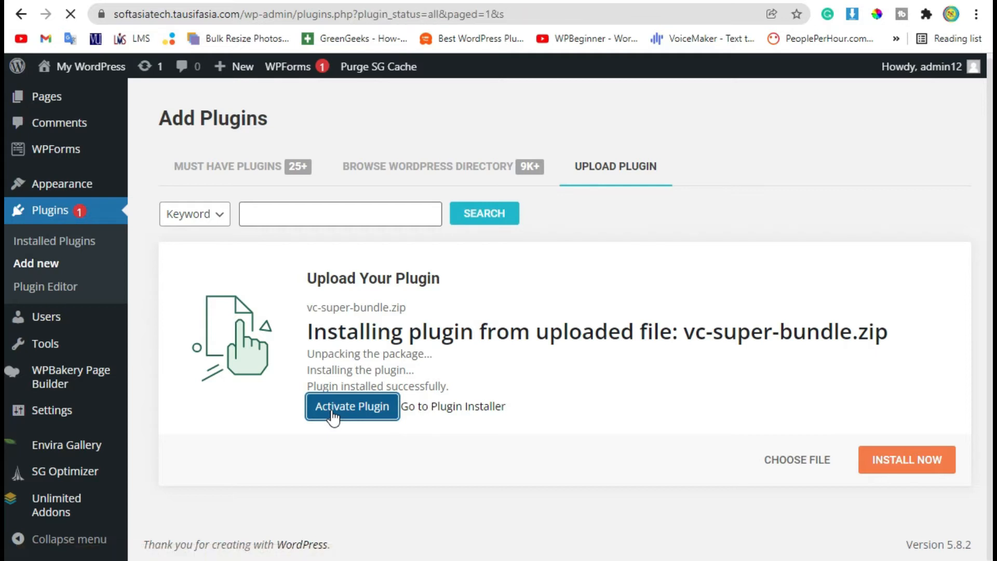
{"action": "scroll", "coordinate": [332, 411], "scroll_direction": "down", "scroll_amount": 8}
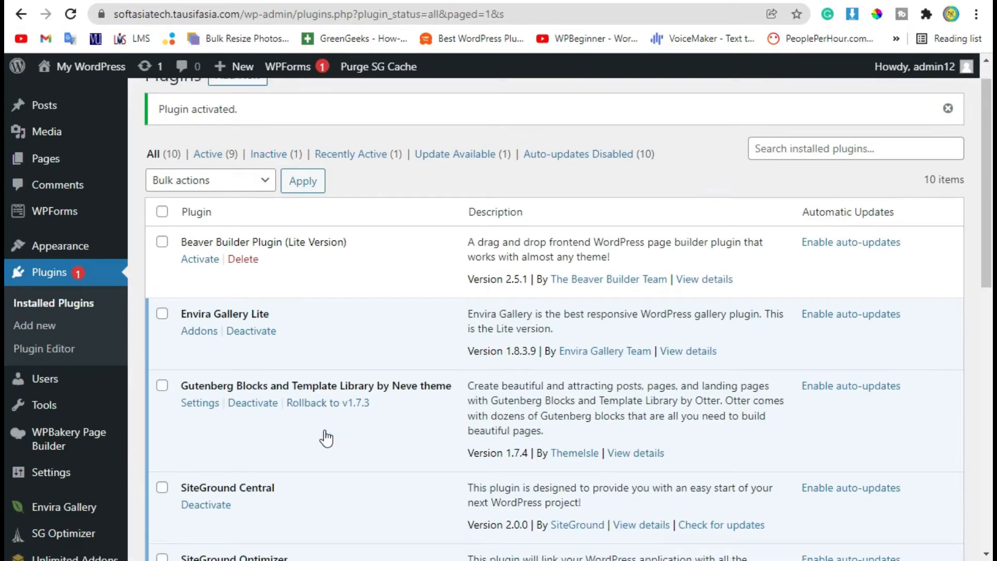
{"action": "mouse_move", "coordinate": [185, 250]}
{"action": "left_mouse_down"}
{"action": "mouse_move", "coordinate": [388, 244]}
{"action": "mouse_move", "coordinate": [272, 260]}
{"action": "mouse_move", "coordinate": [187, 252]}
{"action": "left_mouse_up"}
{"action": "left_click", "coordinate": [390, 244]}
{"action": "left_click", "coordinate": [184, 253]}
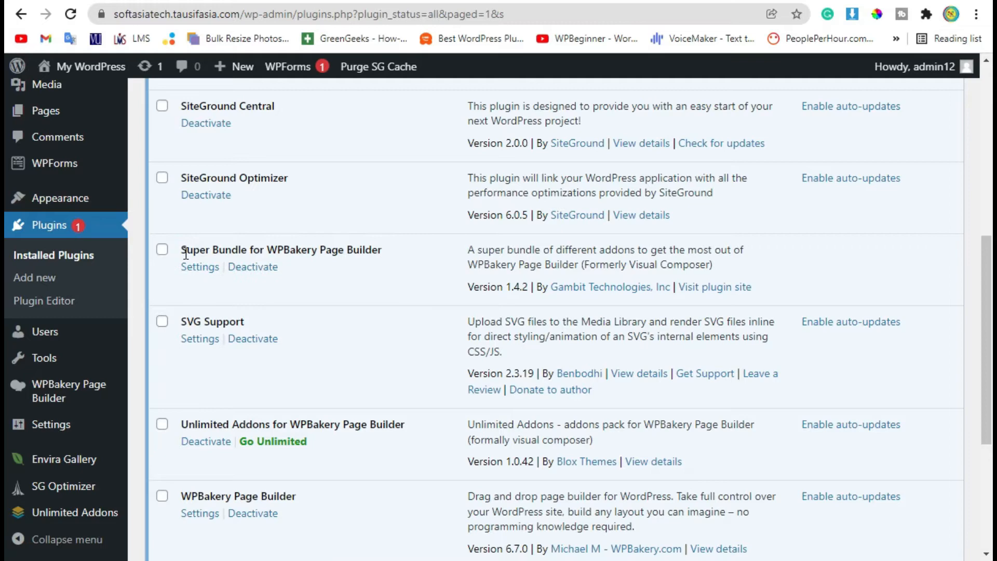
{"action": "scroll", "coordinate": [187, 257], "scroll_direction": "up", "scroll_amount": 10}
- Add a new post from the dashboard and title it "SCREEN mockup"
{"action": "left_click", "coordinate": [86, 107]}
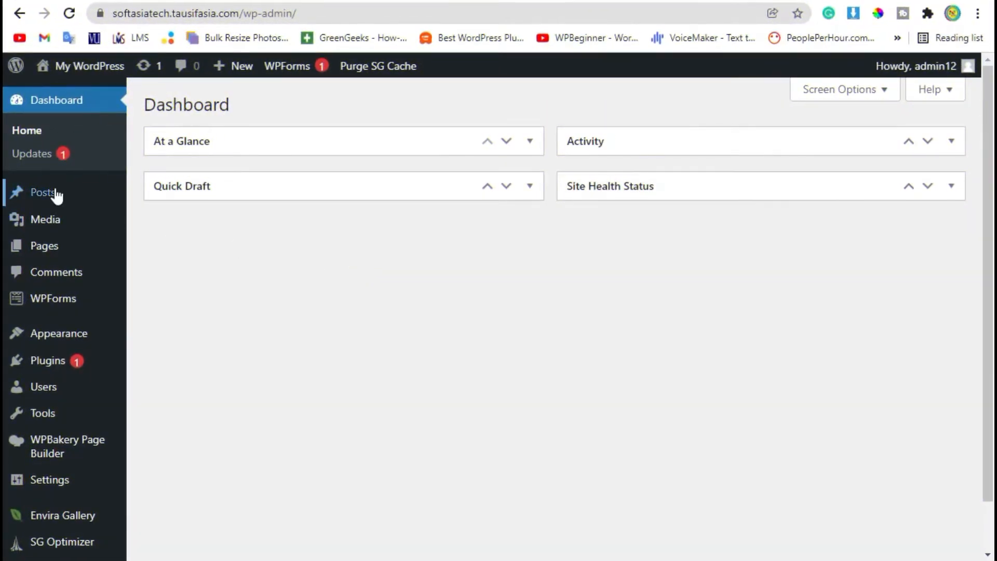
{"action": "mouse_move", "coordinate": [57, 197]}
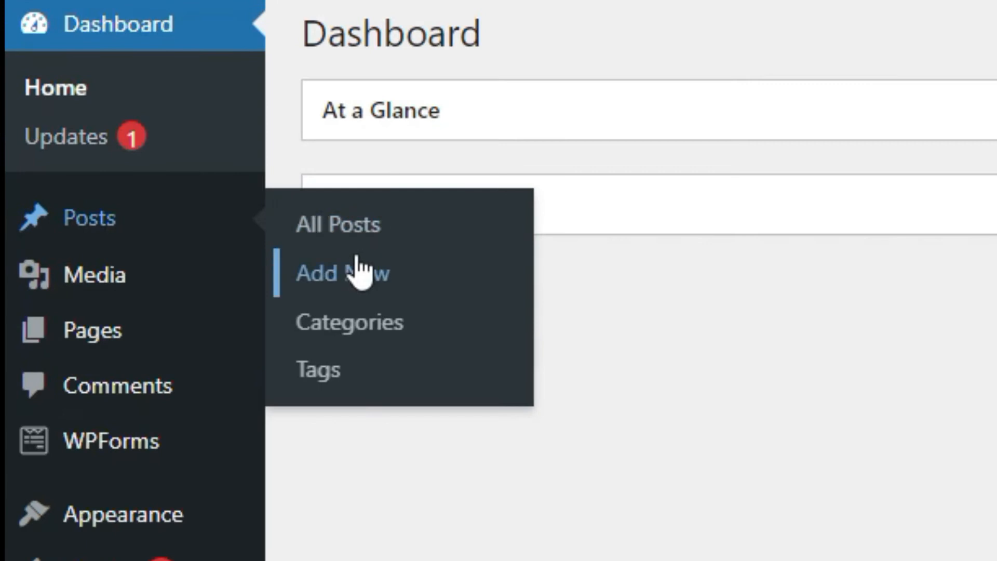
{"action": "left_click", "coordinate": [356, 258]}
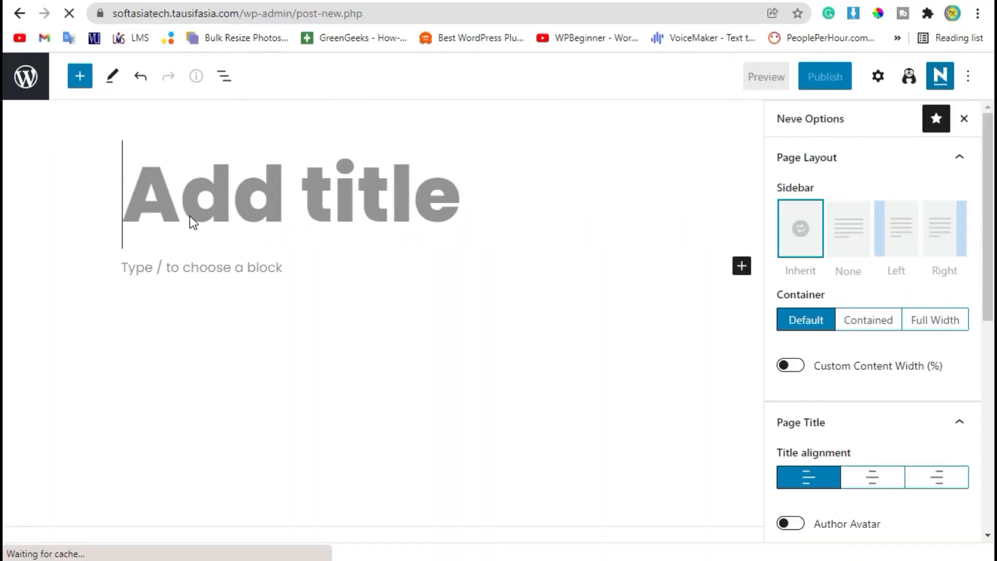
{"action": "type", "text": "sCREEN mOCKuP"}
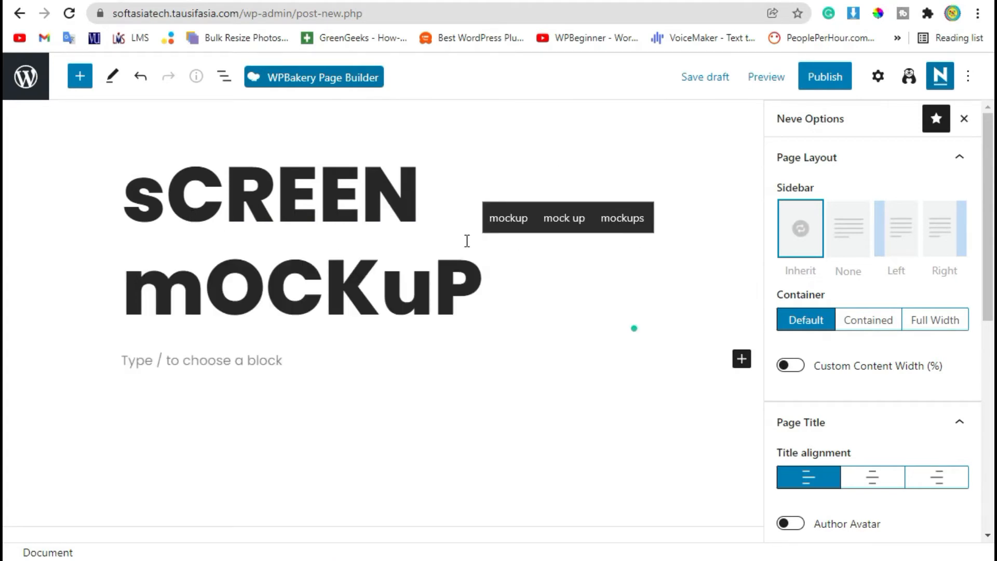
{"action": "left_click", "coordinate": [513, 220]}
{"action": "left_click", "coordinate": [178, 193]}
{"action": "key", "text": "BackSpace"}
{"action": "type", "text": "S"}
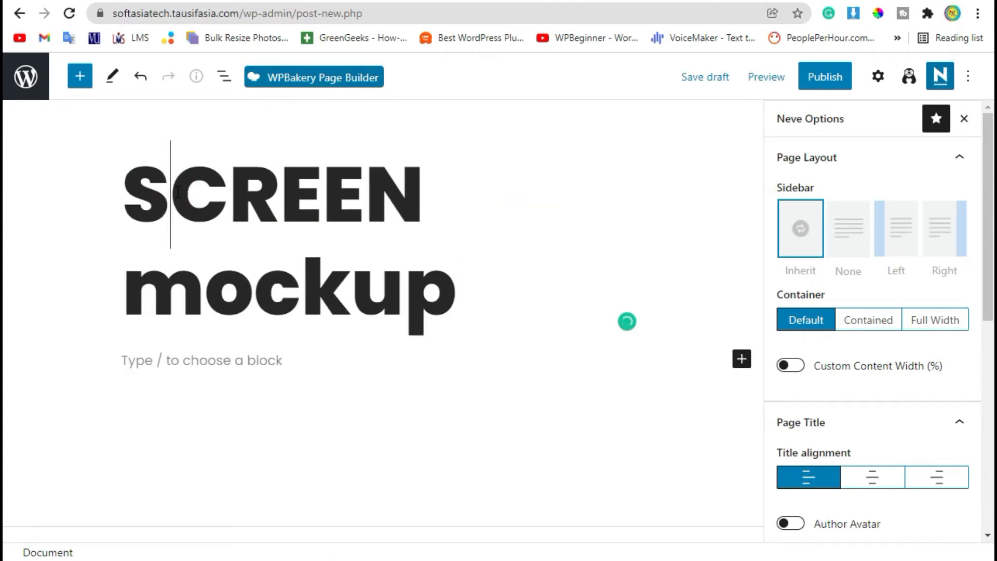
- Publish the post and open it in the WPBakery Page Builder backend editor
{"action": "left_click", "coordinate": [825, 76]}
{"action": "left_click", "coordinate": [826, 74]}
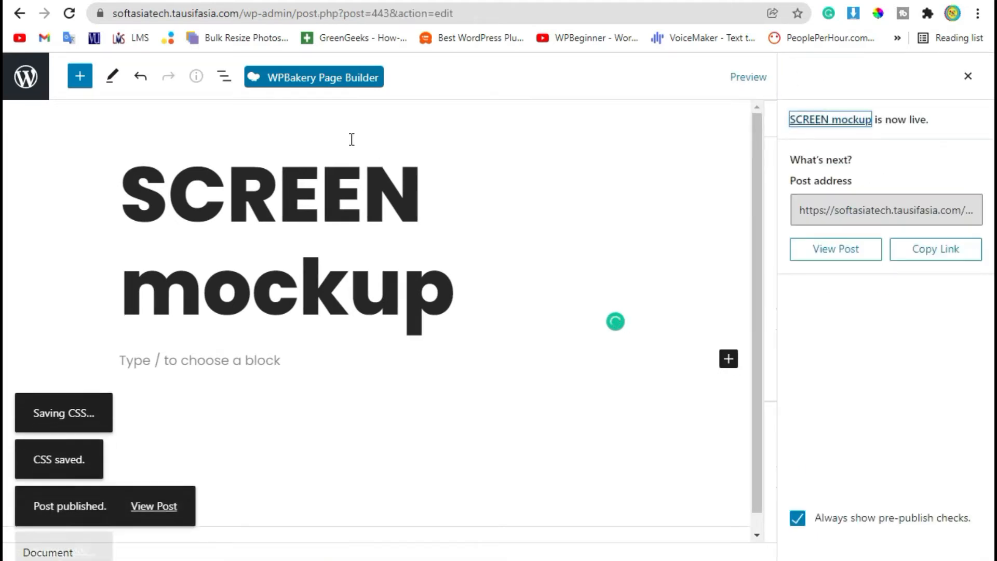
{"action": "left_click", "coordinate": [307, 78]}
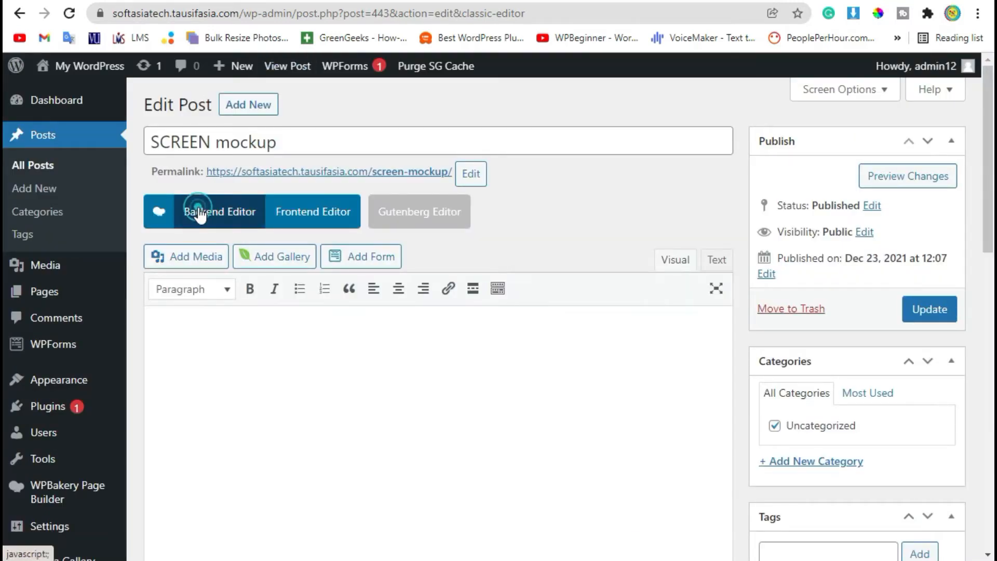
{"action": "left_click", "coordinate": [200, 213]}
{"action": "scroll", "coordinate": [483, 357], "scroll_direction": "down", "scroll_amount": 4}
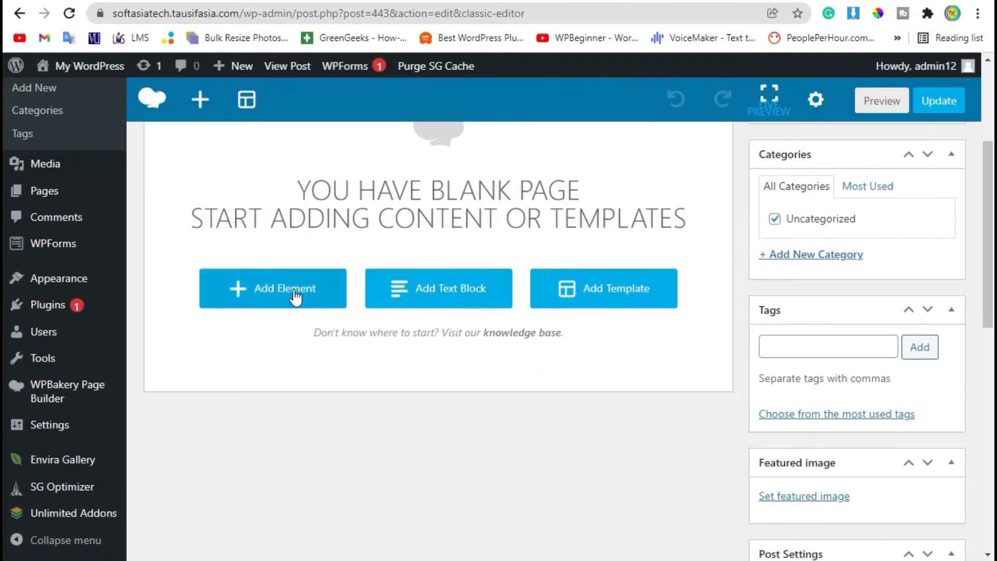
- Add a Screen Mockup element from the Super Bundle elements with Image Mockup as its mockup type
{"action": "left_click", "coordinate": [263, 291]}
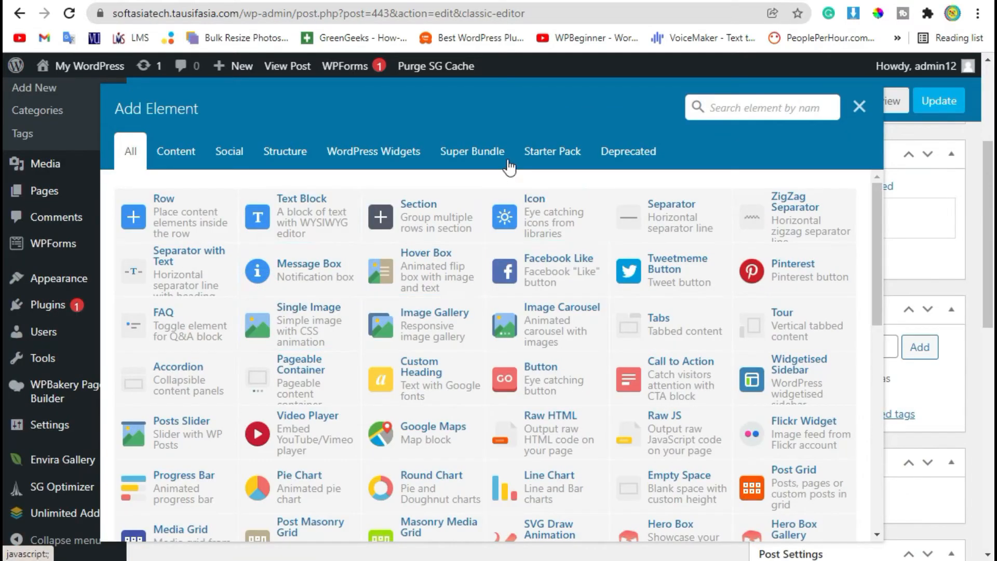
{"action": "left_click", "coordinate": [468, 159]}
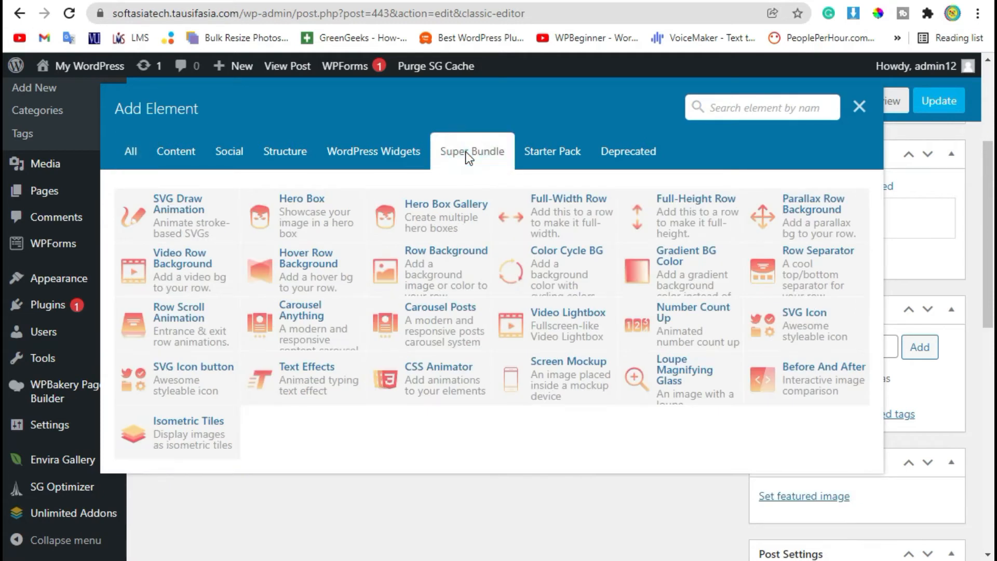
{"action": "left_click", "coordinate": [558, 383]}
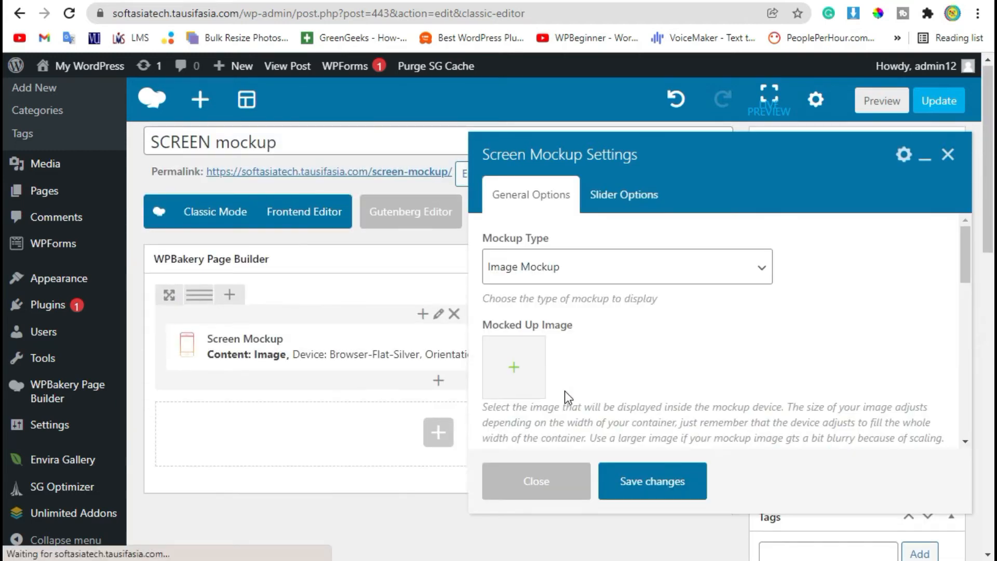
{"action": "left_click", "coordinate": [576, 264]}
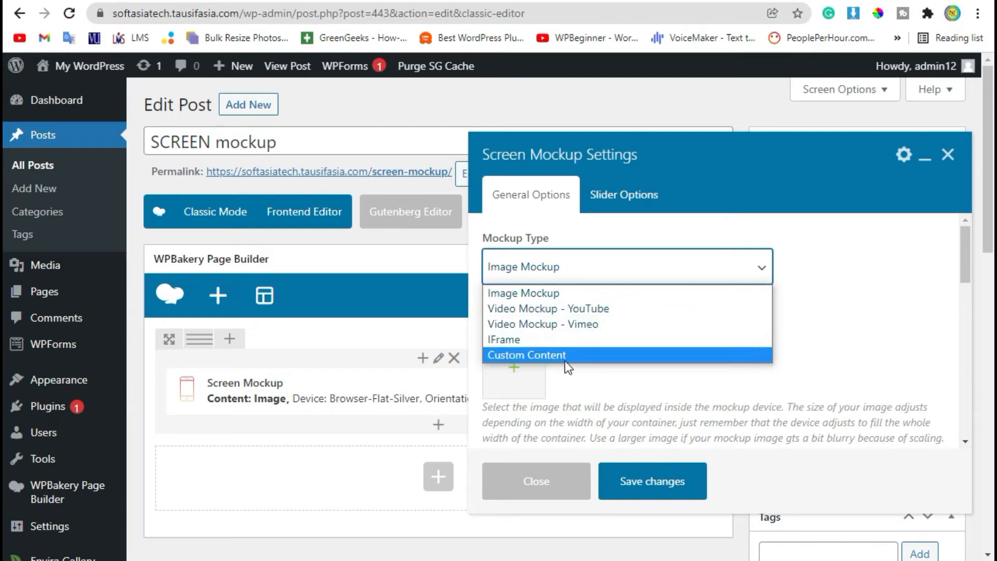
{"action": "left_click", "coordinate": [603, 292]}
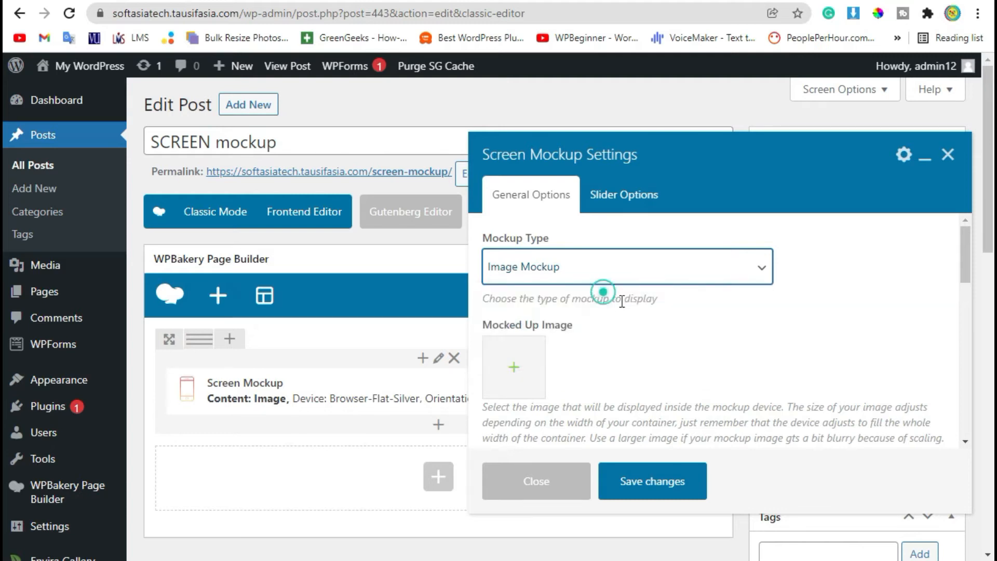
- Select seven media library pictures for the mocked up image, including the domes, staircases, couple portrait and smoking man
{"action": "scroll", "coordinate": [630, 384], "scroll_direction": "down", "scroll_amount": 3}
{"action": "scroll", "coordinate": [572, 353], "scroll_direction": "up", "scroll_amount": 1}
{"action": "left_click", "coordinate": [514, 266]}
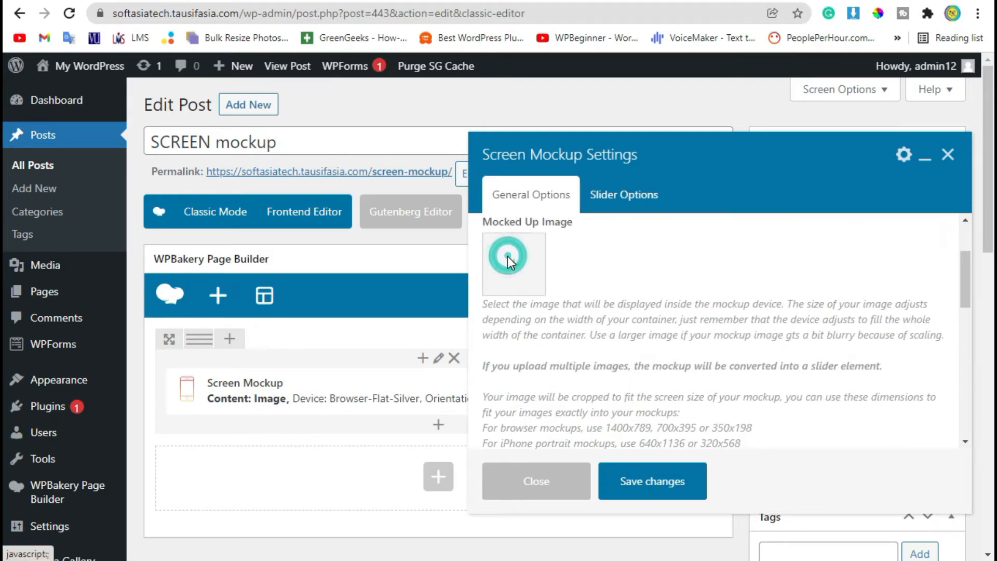
{"action": "scroll", "coordinate": [446, 328], "scroll_direction": "down", "scroll_amount": 2}
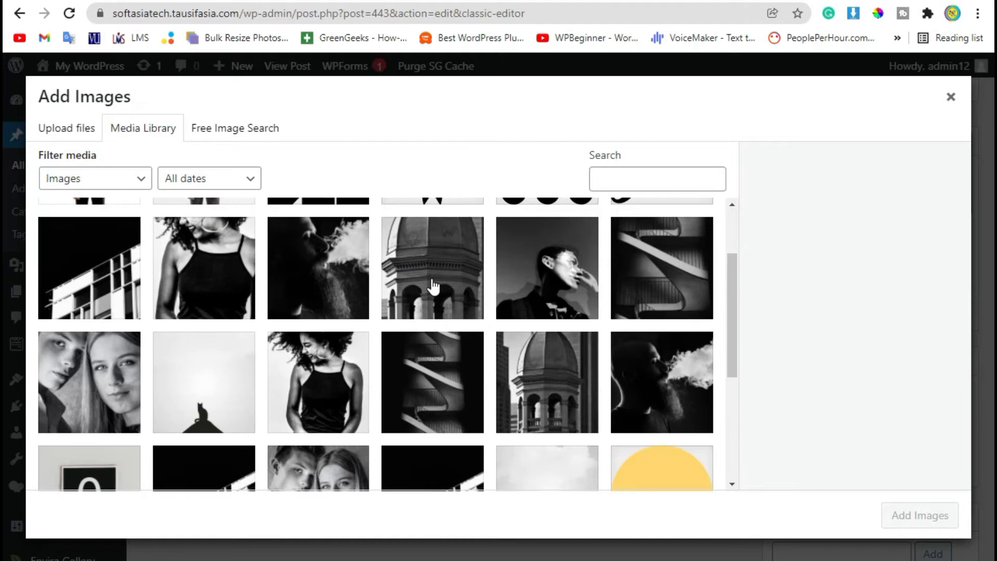
{"action": "left_click", "coordinate": [433, 286]}
{"action": "left_click", "coordinate": [548, 267]}
{"action": "left_click", "coordinate": [662, 267]}
{"action": "left_click", "coordinate": [98, 393]}
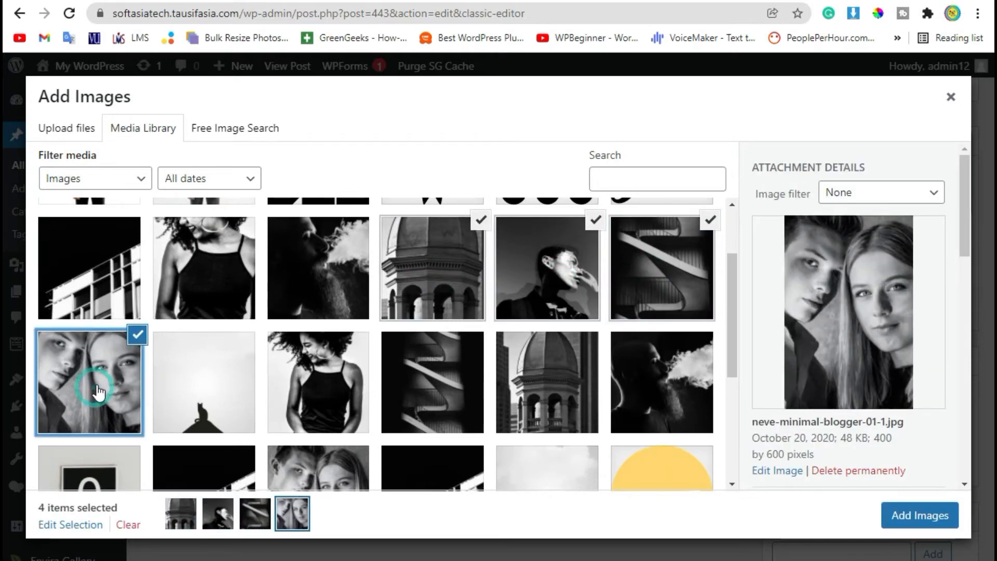
{"action": "left_click", "coordinate": [435, 359]}
{"action": "left_click", "coordinate": [535, 378]}
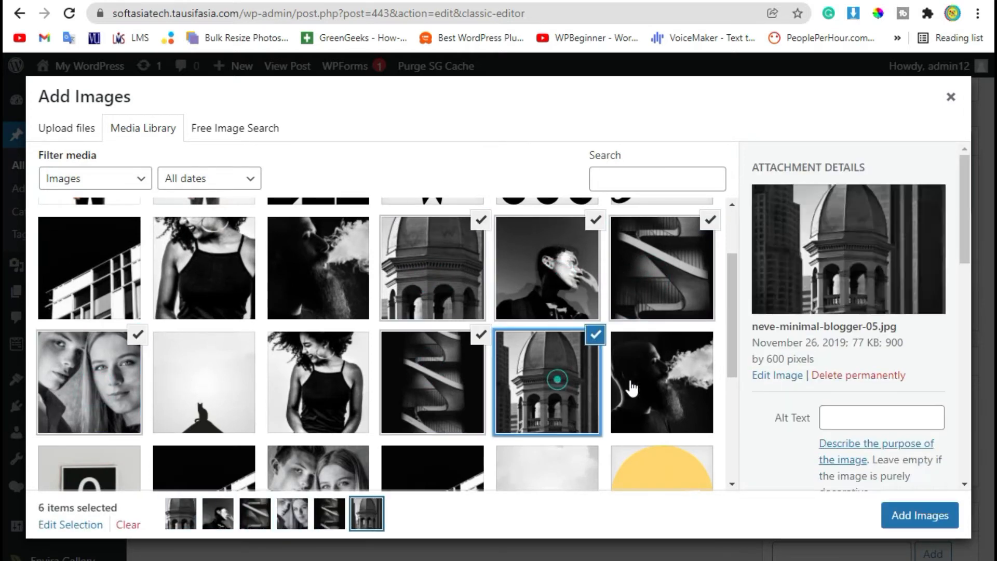
{"action": "left_click", "coordinate": [657, 368]}
- Replace the three upper-row pictures and the couple portrait in the selection with neve-minimal-blogger-08.jpg, and add the selected images to the mockup
{"action": "scroll", "coordinate": [514, 314], "scroll_direction": "up", "scroll_amount": 2}
{"action": "left_click", "coordinate": [482, 323]}
{"action": "left_click", "coordinate": [596, 323]}
{"action": "left_click", "coordinate": [705, 321]}
{"action": "scroll", "coordinate": [563, 361], "scroll_direction": "down", "scroll_amount": 1}
{"action": "scroll", "coordinate": [564, 361], "scroll_direction": "down", "scroll_amount": 4}
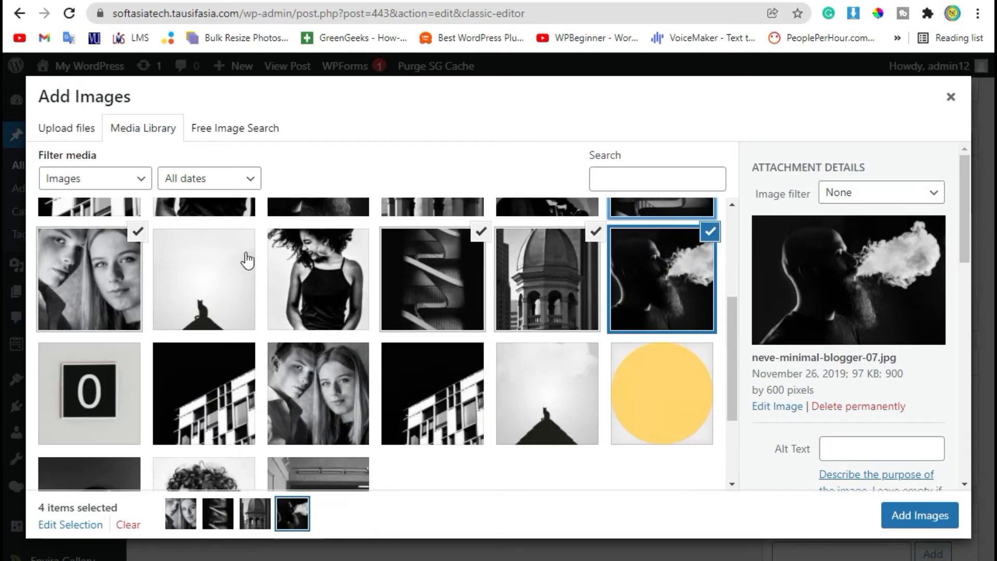
{"action": "left_click", "coordinate": [139, 233]}
{"action": "left_click", "coordinate": [322, 303]}
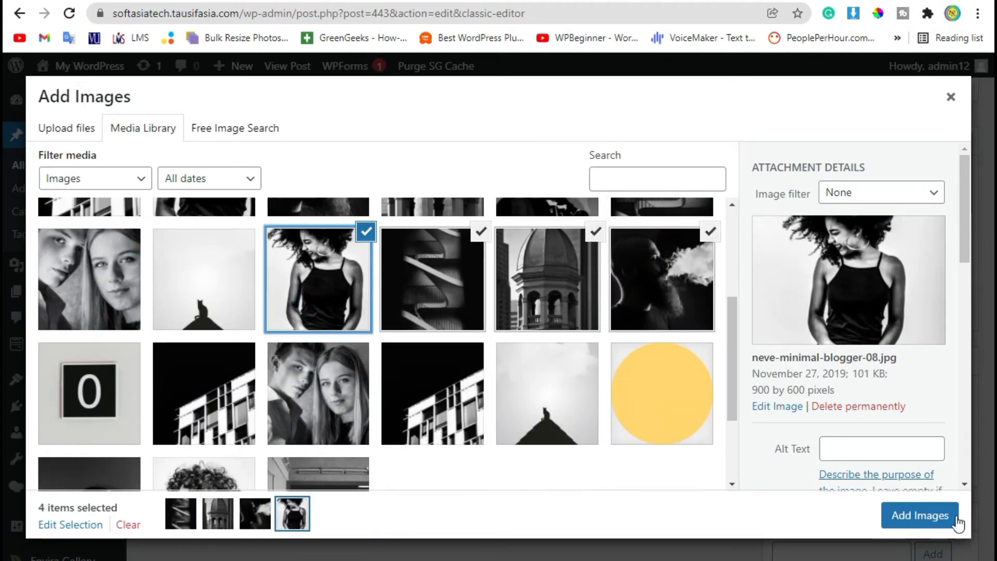
{"action": "left_click", "coordinate": [918, 517]}
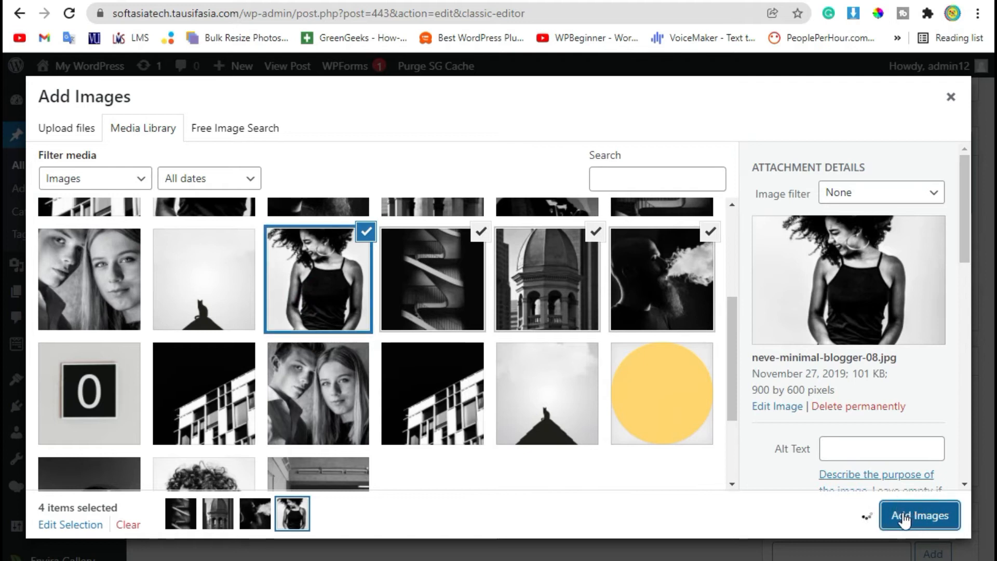
- Set the mockup device to iPhone - Flat White
{"action": "scroll", "coordinate": [605, 357], "scroll_direction": "down", "scroll_amount": 5}
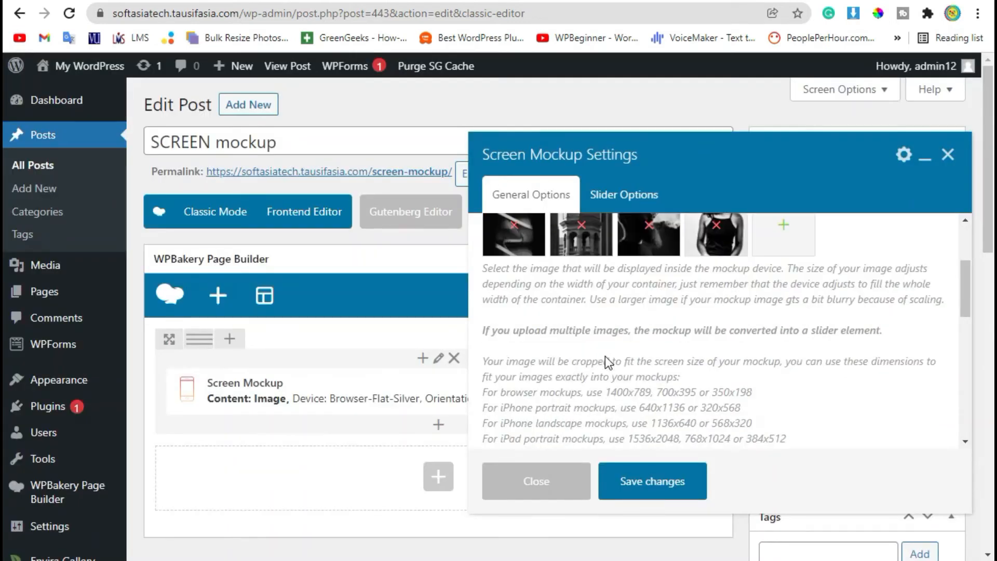
{"action": "scroll", "coordinate": [567, 344], "scroll_direction": "down", "scroll_amount": 2}
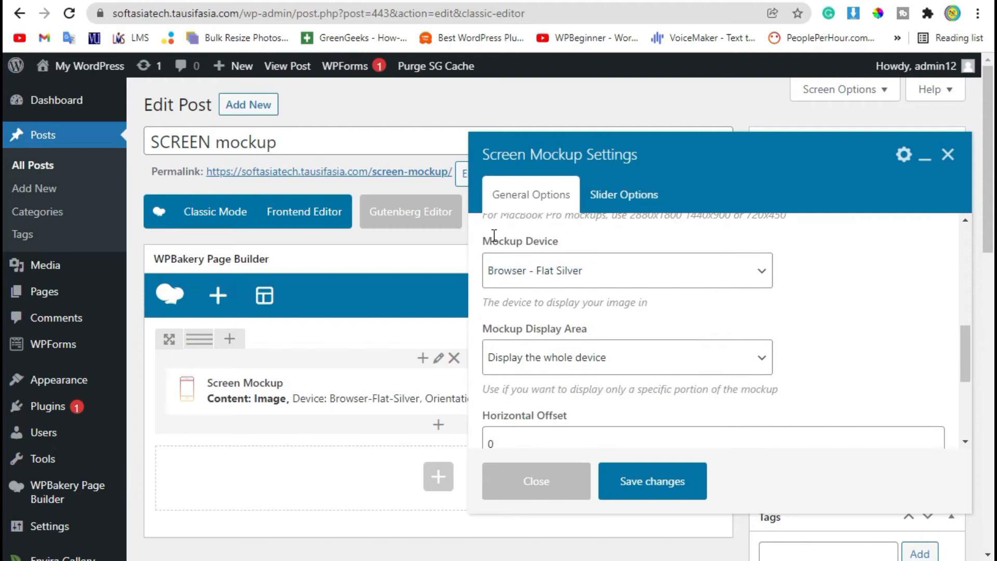
{"action": "left_click_drag", "start_coordinate": [494, 235], "coordinate": [551, 241]}
{"action": "left_click", "coordinate": [575, 270]}
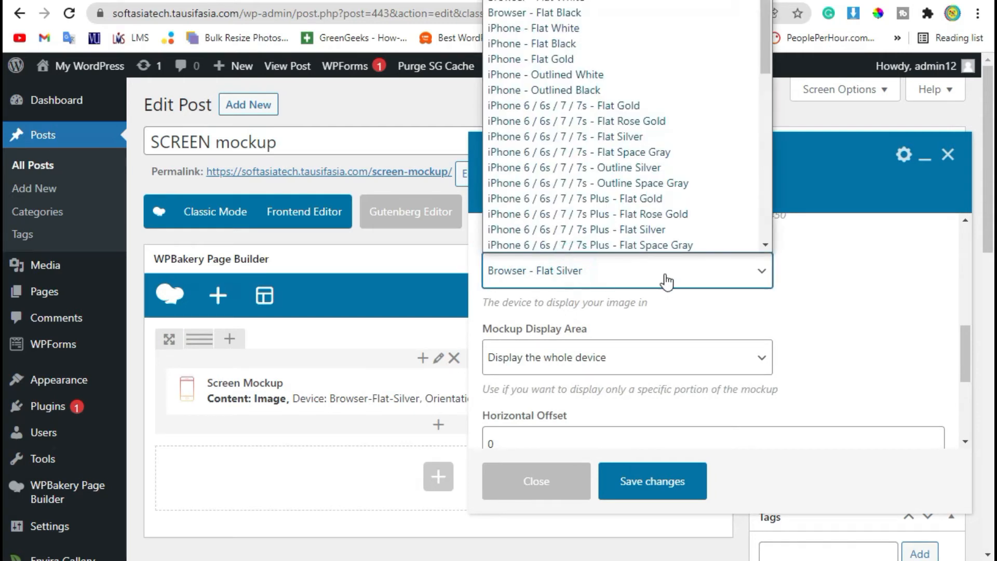
{"action": "scroll", "coordinate": [649, 239], "scroll_direction": "down", "scroll_amount": 1}
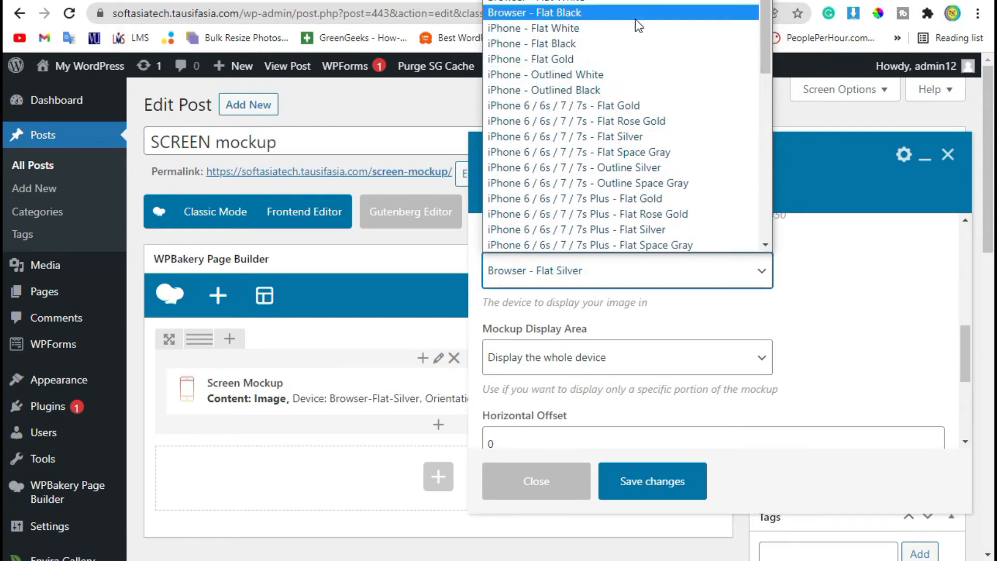
{"action": "left_click", "coordinate": [597, 28]}
- Try Landscape as the device orientation and return it to Portrait
{"action": "scroll", "coordinate": [649, 343], "scroll_direction": "down", "scroll_amount": 2}
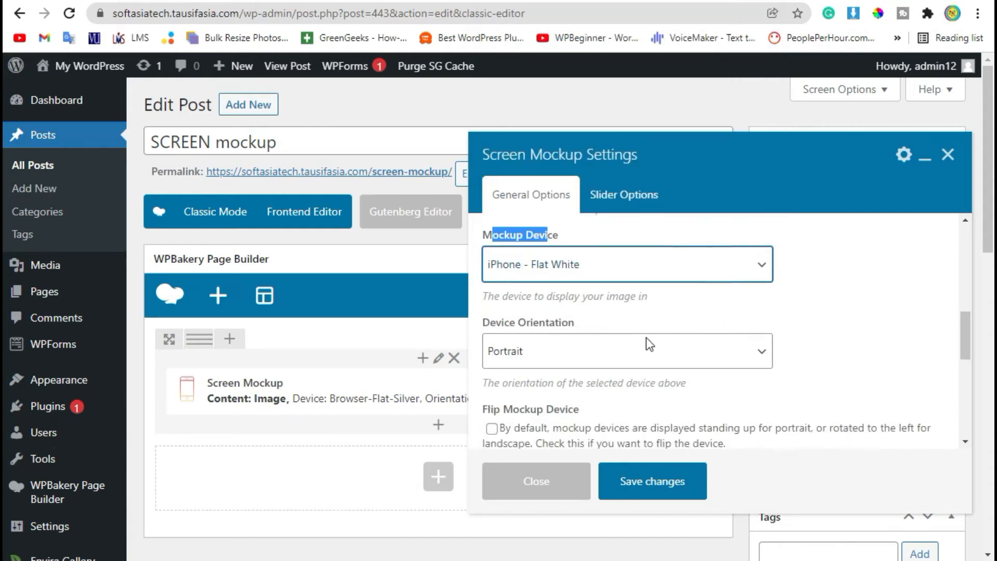
{"action": "scroll", "coordinate": [487, 227], "scroll_direction": "up", "scroll_amount": 1}
{"action": "left_click", "coordinate": [593, 297]}
{"action": "left_click", "coordinate": [572, 328]}
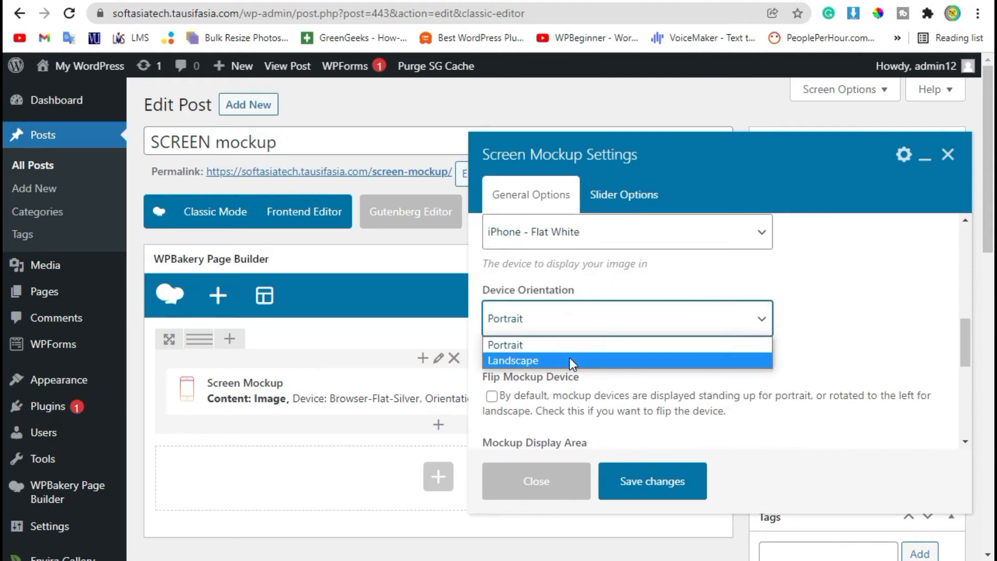
{"action": "left_click", "coordinate": [567, 360]}
{"action": "left_click", "coordinate": [586, 330]}
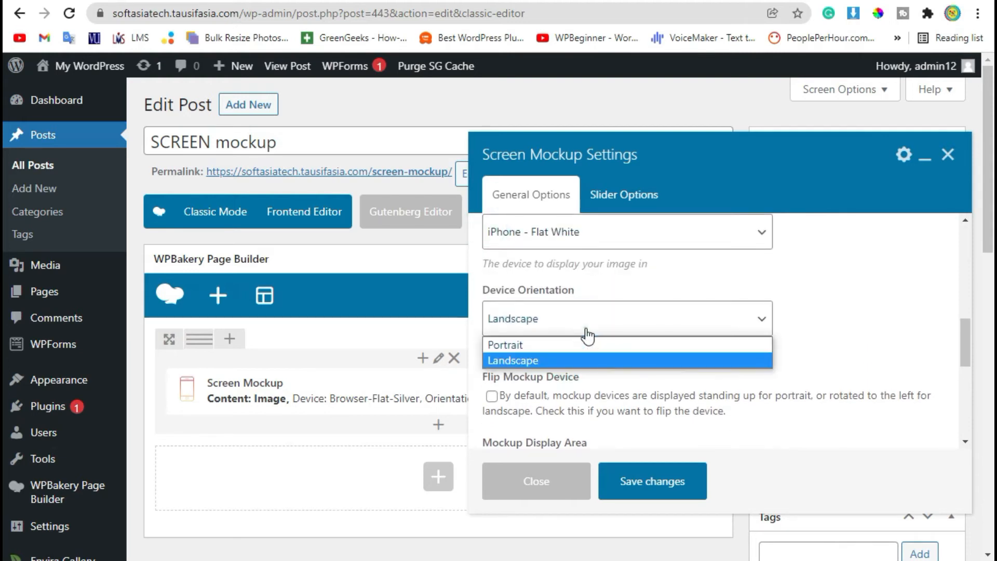
{"action": "left_click", "coordinate": [558, 346]}
- Review the mockup display area and remaining general options, and save the Screen Mockup settings
{"action": "scroll", "coordinate": [695, 393], "scroll_direction": "down", "scroll_amount": 2}
{"action": "scroll", "coordinate": [540, 377], "scroll_direction": "down", "scroll_amount": 1}
{"action": "scroll", "coordinate": [597, 370], "scroll_direction": "up", "scroll_amount": 1}
{"action": "left_click_drag", "start_coordinate": [505, 345], "coordinate": [592, 344]}
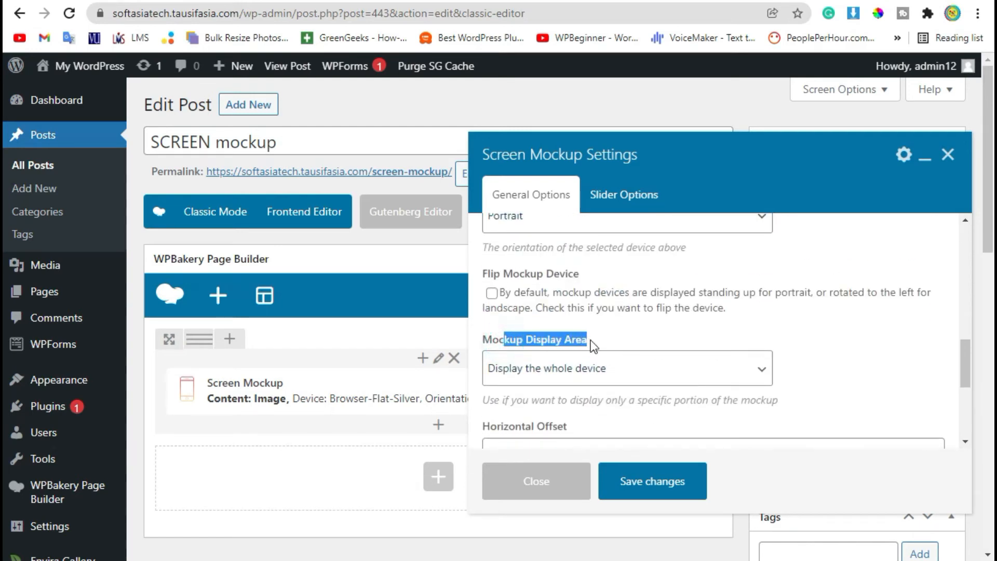
{"action": "left_click", "coordinate": [624, 340]}
{"action": "scroll", "coordinate": [608, 414], "scroll_direction": "down", "scroll_amount": 2}
{"action": "left_click", "coordinate": [653, 483]}
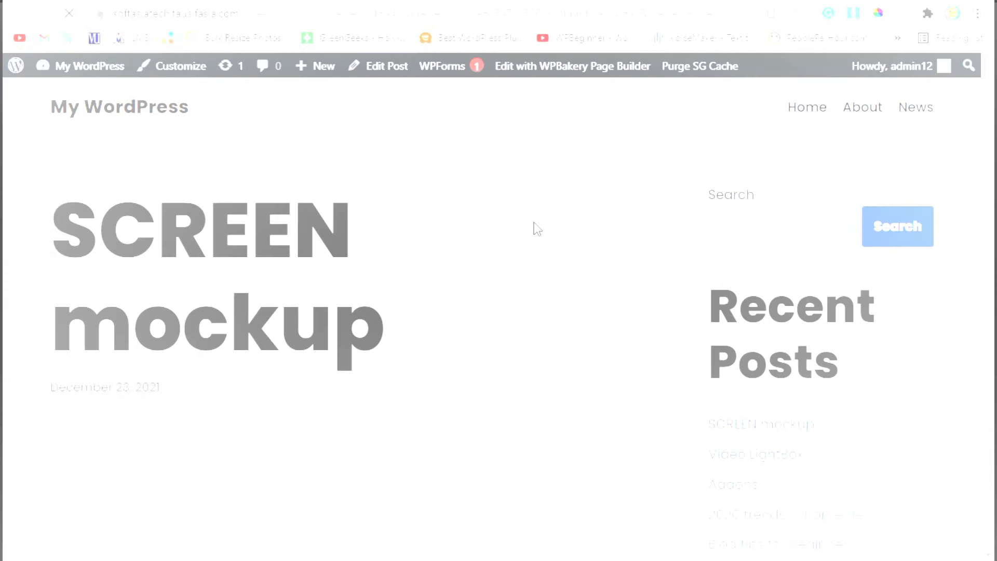
- Examine the iPhone mockup and its rotating images in the post preview
{"action": "scroll", "coordinate": [488, 203], "scroll_direction": "down", "scroll_amount": 7}
{"action": "scroll", "coordinate": [488, 202], "scroll_direction": "down", "scroll_amount": 15}
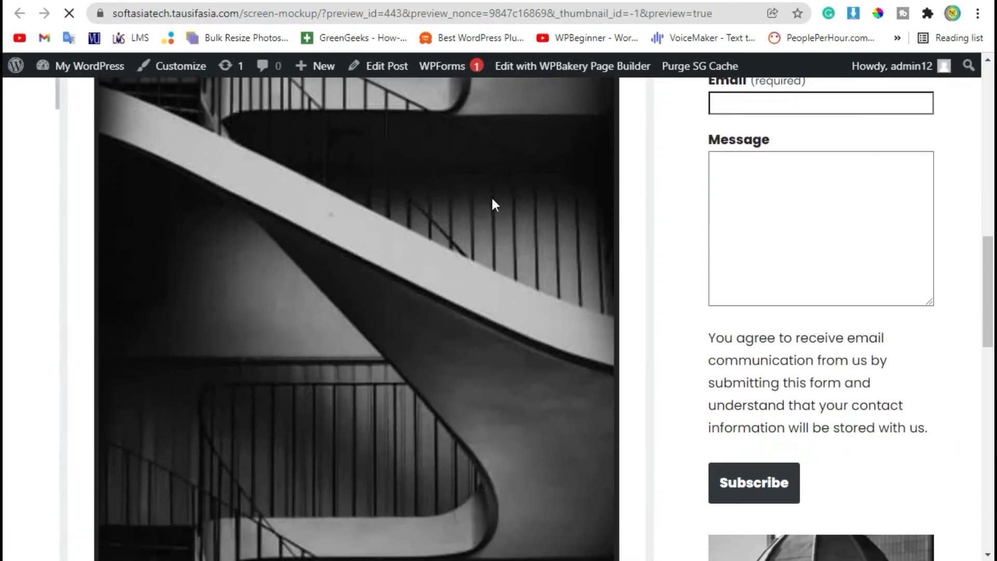
{"action": "scroll", "coordinate": [492, 200], "scroll_direction": "up", "scroll_amount": 10}
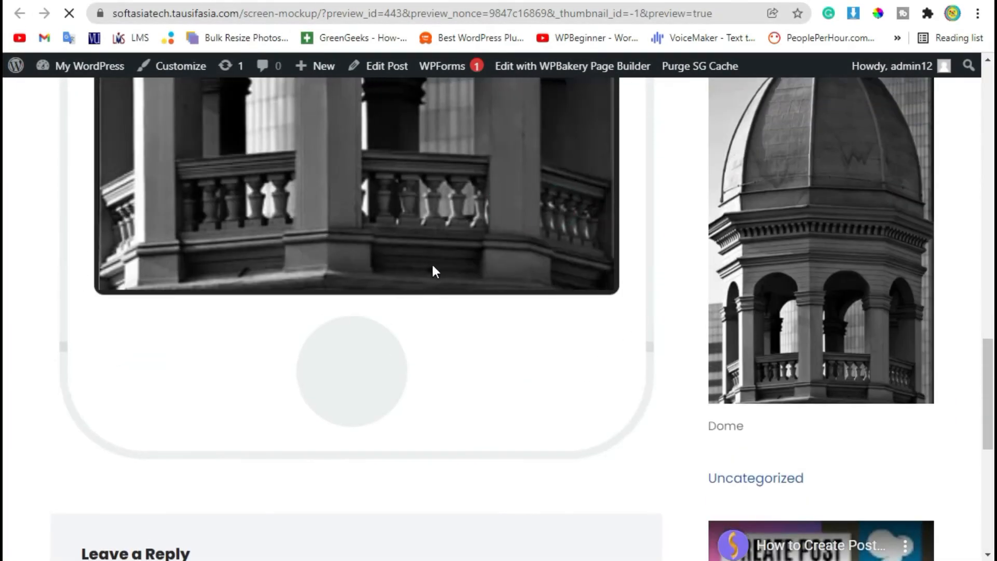
{"action": "scroll", "coordinate": [571, 307], "scroll_direction": "up", "scroll_amount": 7}
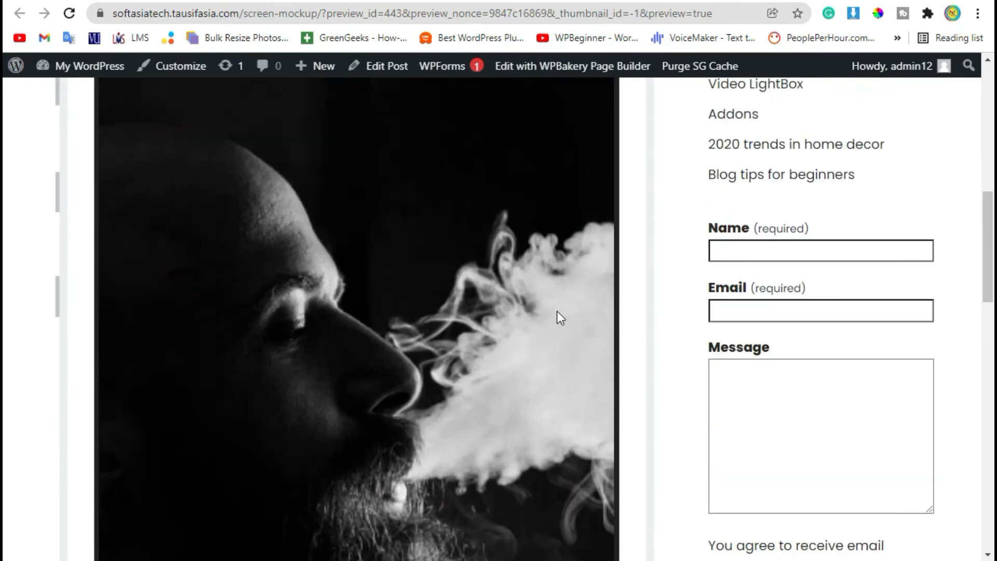
- Split the post's row into three equal columns and move the Screen Mockup element into the middle column
{"action": "scroll", "coordinate": [388, 276], "scroll_direction": "up", "scroll_amount": 3}
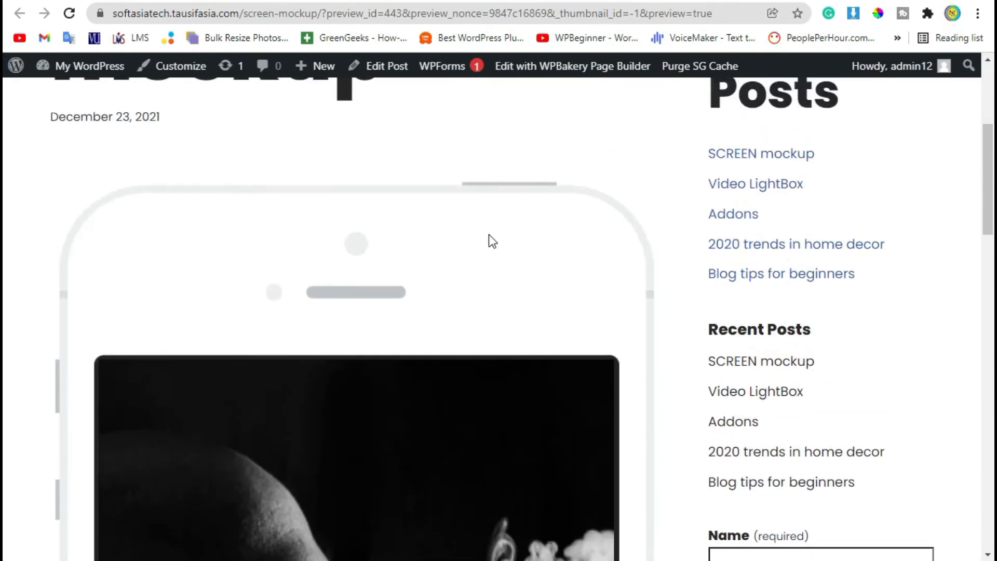
{"action": "scroll", "coordinate": [391, 329], "scroll_direction": "down", "scroll_amount": 8}
{"action": "scroll", "coordinate": [469, 395], "scroll_direction": "down", "scroll_amount": 4}
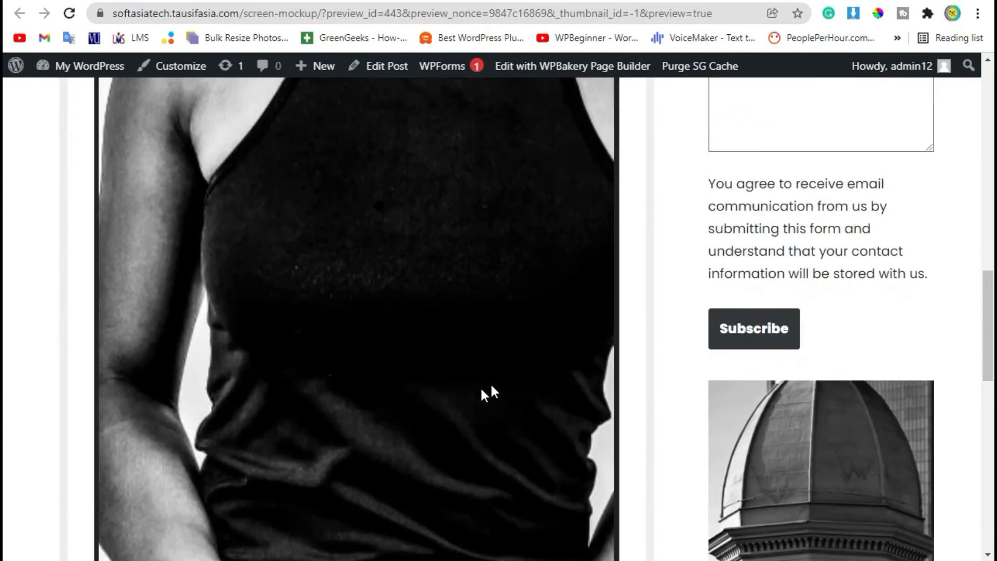
{"action": "scroll", "coordinate": [223, 327], "scroll_direction": "down", "scroll_amount": 2}
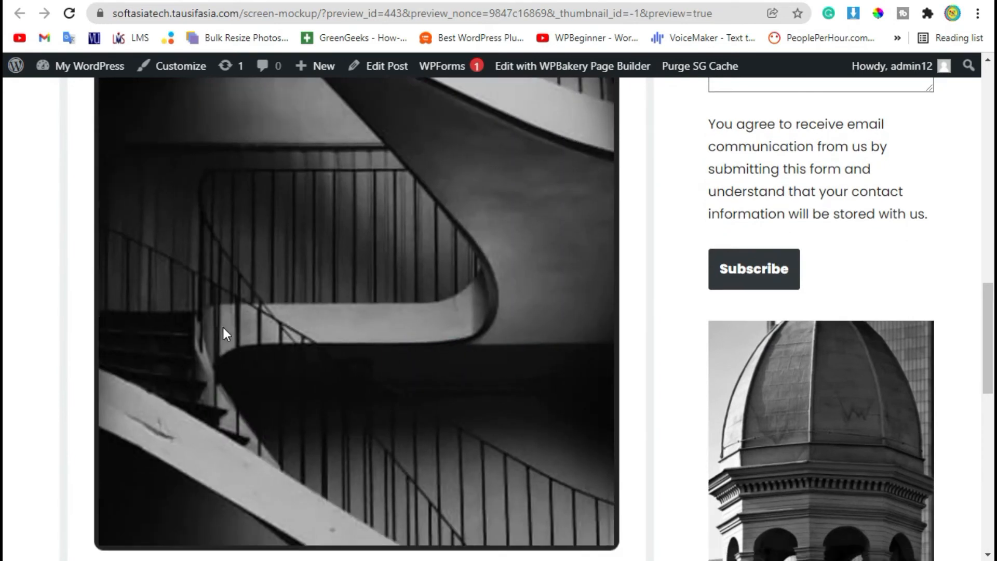
{"action": "left_click", "coordinate": [403, 1]}
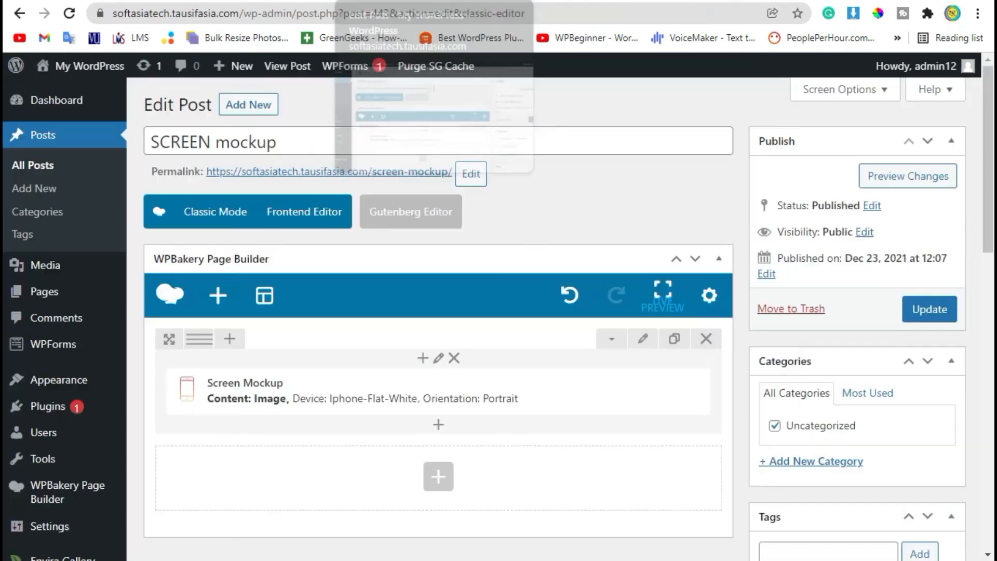
{"action": "left_click", "coordinate": [275, 339]}
{"action": "left_click_drag", "start_coordinate": [218, 406], "coordinate": [514, 383]}
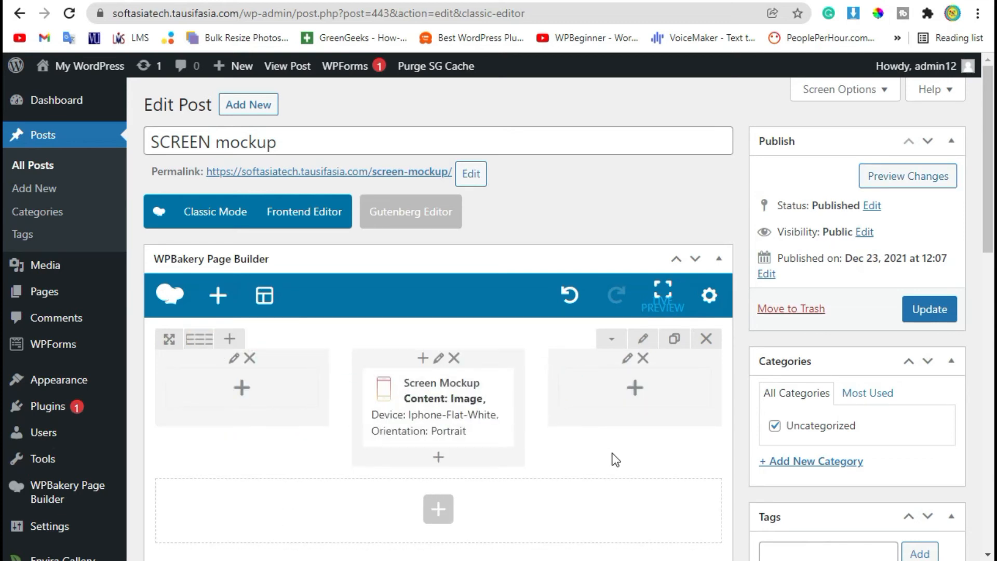
- Preview the post changes and check the iPhone mockup in the narrower middle column
{"action": "left_click", "coordinate": [902, 177]}
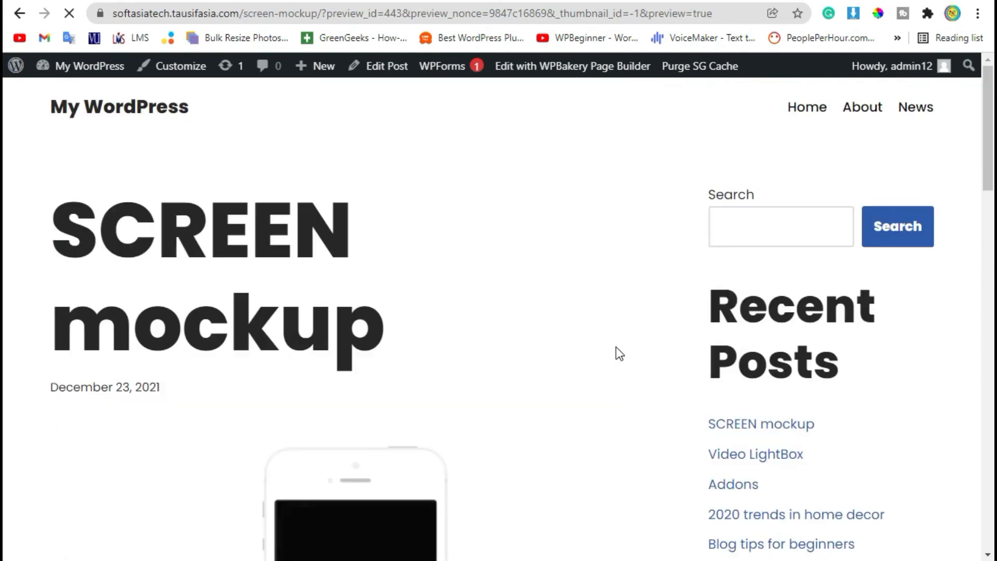
{"action": "scroll", "coordinate": [617, 343], "scroll_direction": "down", "scroll_amount": 6}
{"action": "scroll", "coordinate": [617, 329], "scroll_direction": "up", "scroll_amount": 1}
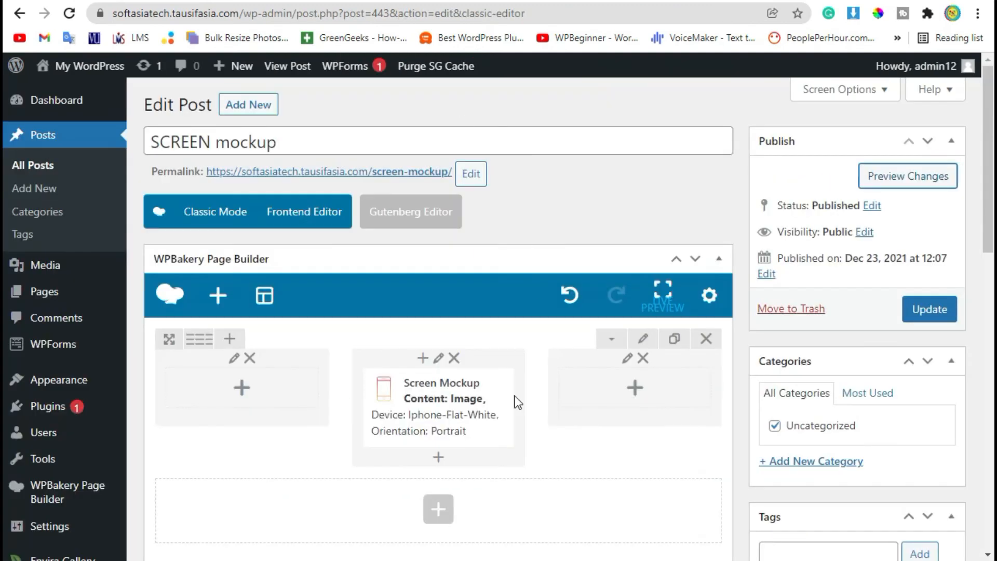
- Change the Screen Mockup element's device to iMac - Flat Silver and save its settings
{"action": "left_click", "coordinate": [474, 411]}
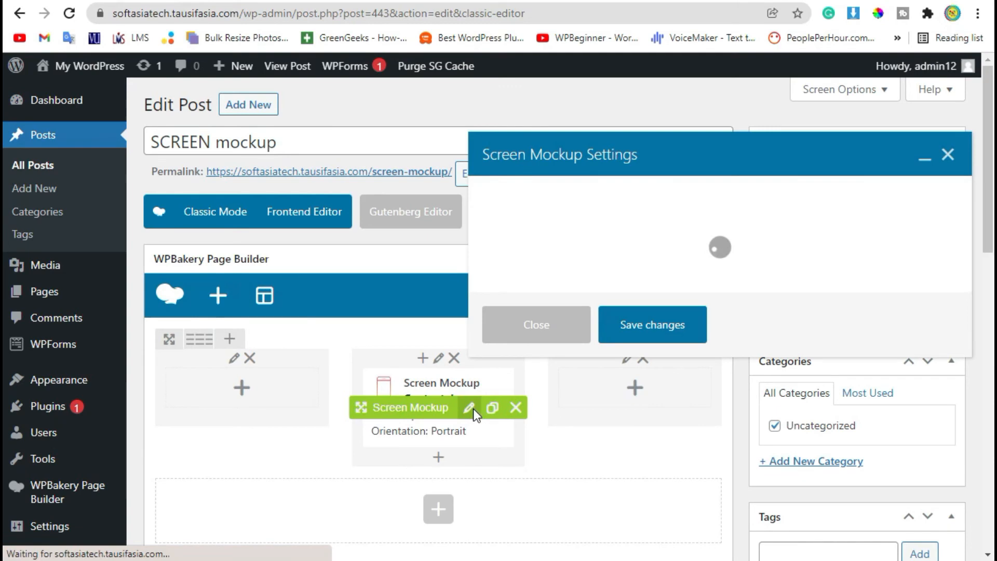
{"action": "scroll", "coordinate": [597, 291], "scroll_direction": "down", "scroll_amount": 6}
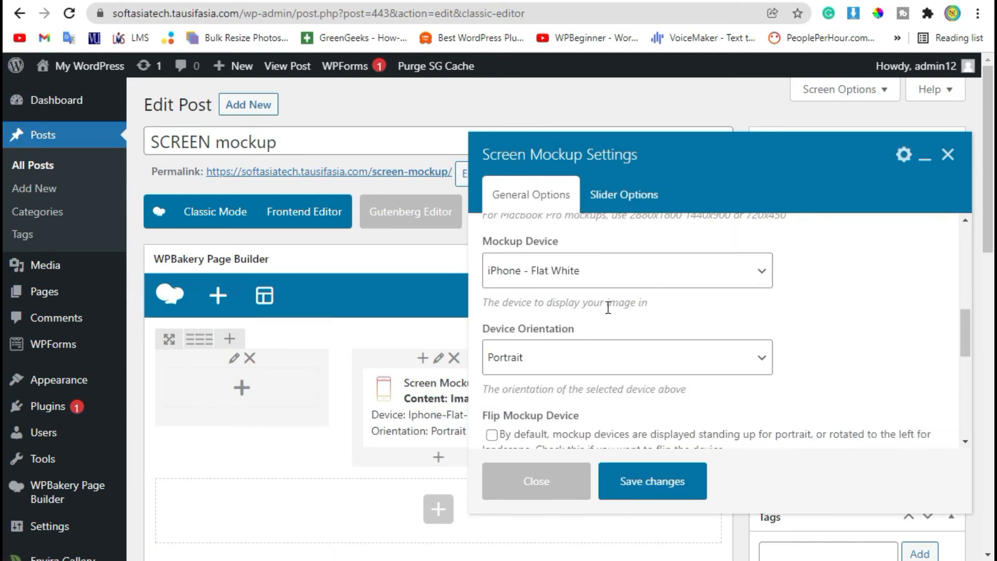
{"action": "left_click", "coordinate": [589, 273]}
{"action": "scroll", "coordinate": [593, 158], "scroll_direction": "down", "scroll_amount": 10}
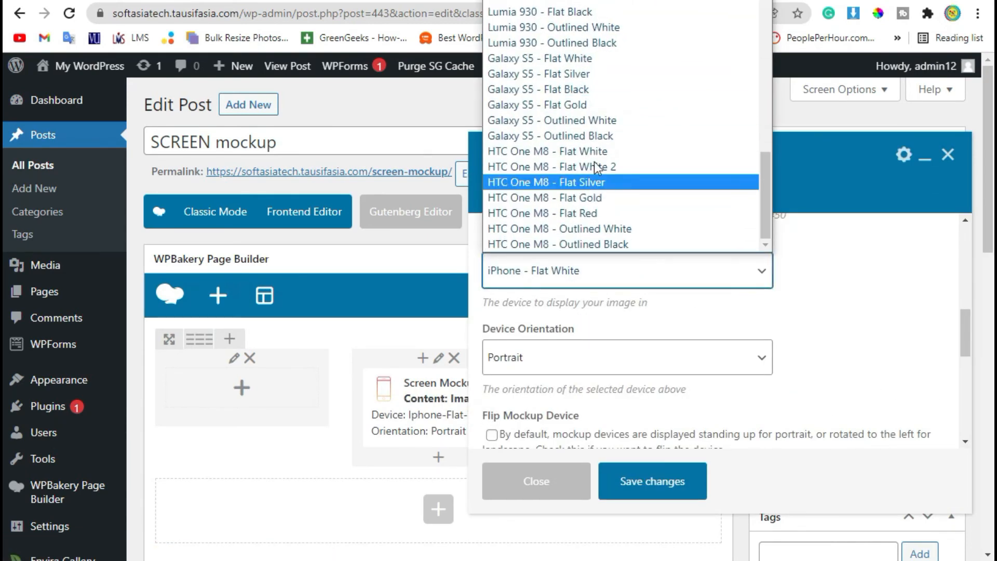
{"action": "scroll", "coordinate": [608, 158], "scroll_direction": "up", "scroll_amount": 5}
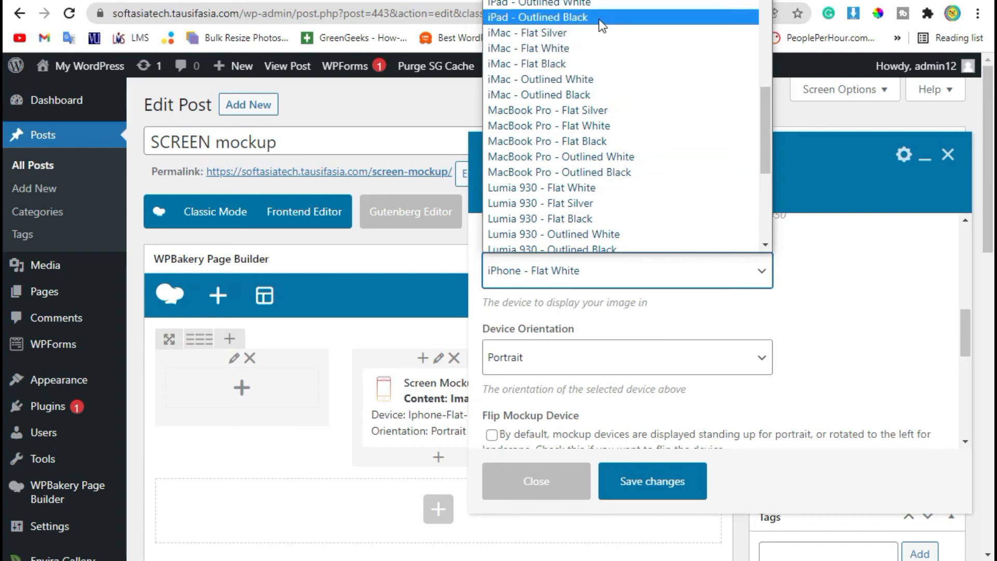
{"action": "left_click", "coordinate": [602, 32]}
{"action": "left_click", "coordinate": [668, 487]}
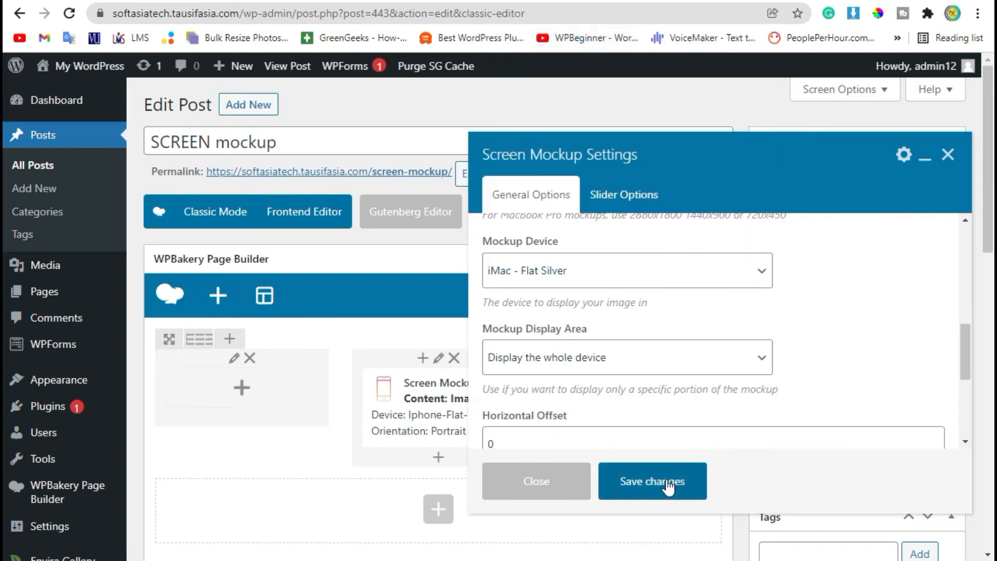
- Preview the post again and examine the image slider inside the iMac mockup
{"action": "left_click", "coordinate": [925, 175]}
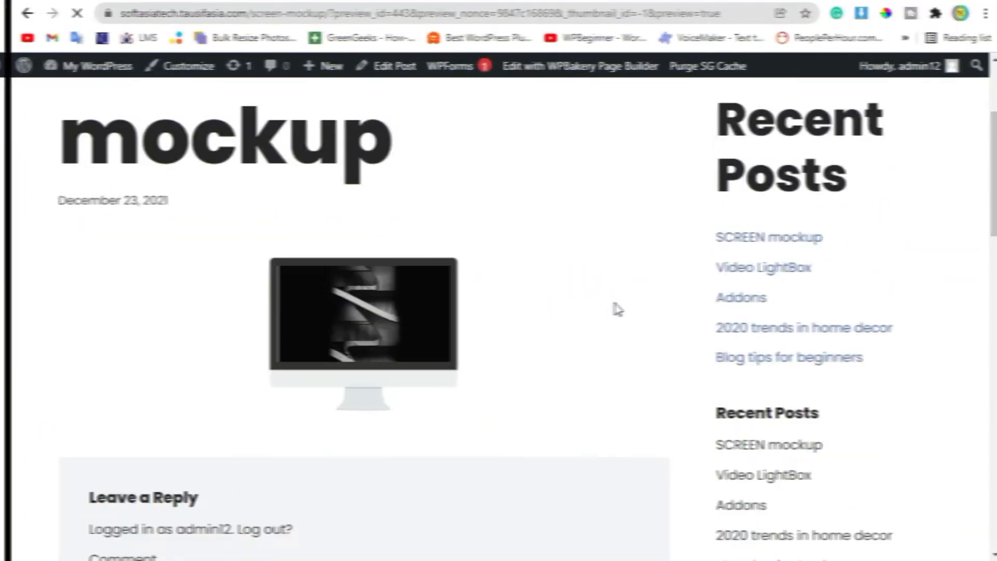
{"action": "scroll", "coordinate": [359, 270], "scroll_direction": "down", "scroll_amount": 2}
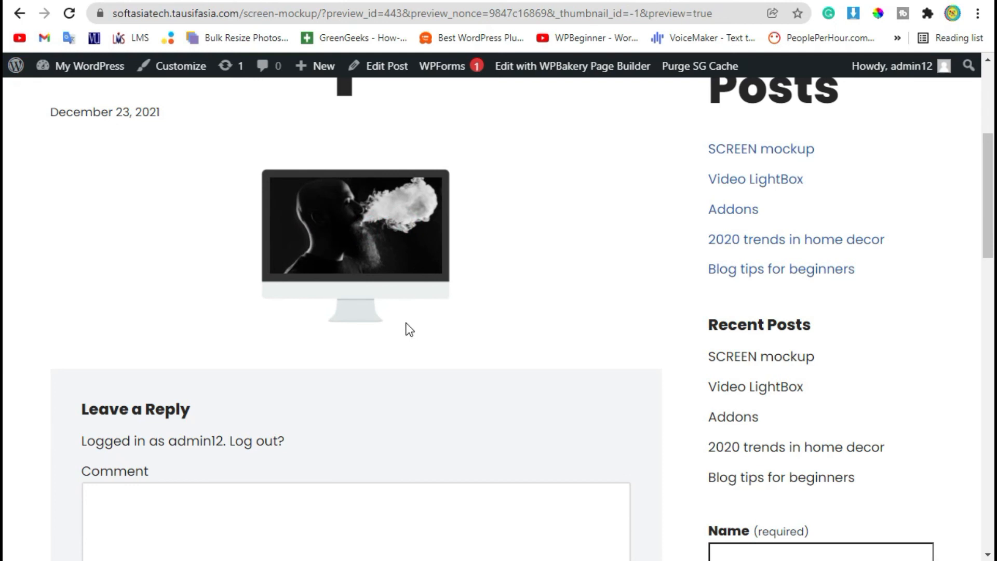
{"action": "scroll", "coordinate": [409, 329], "scroll_direction": "up", "scroll_amount": 3}
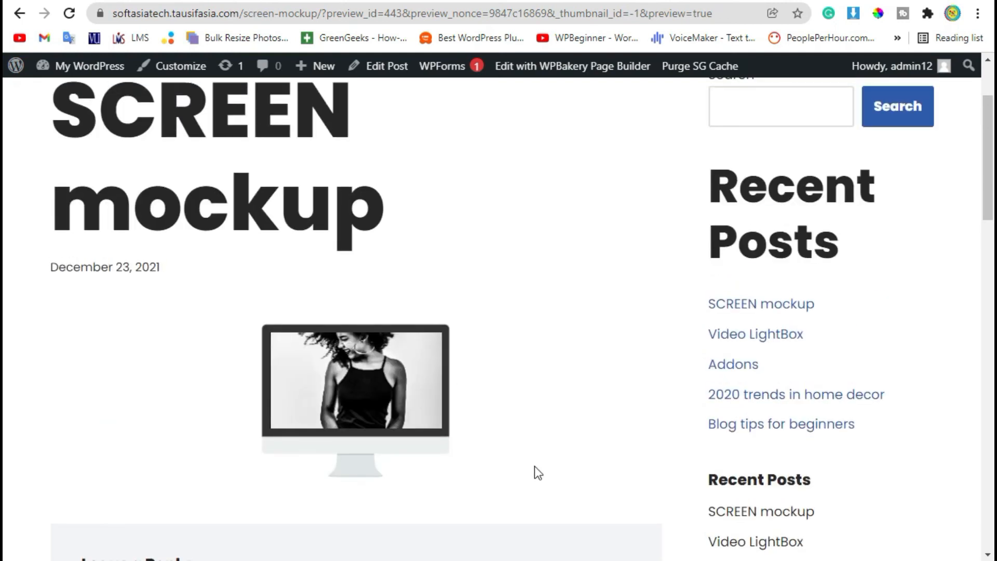